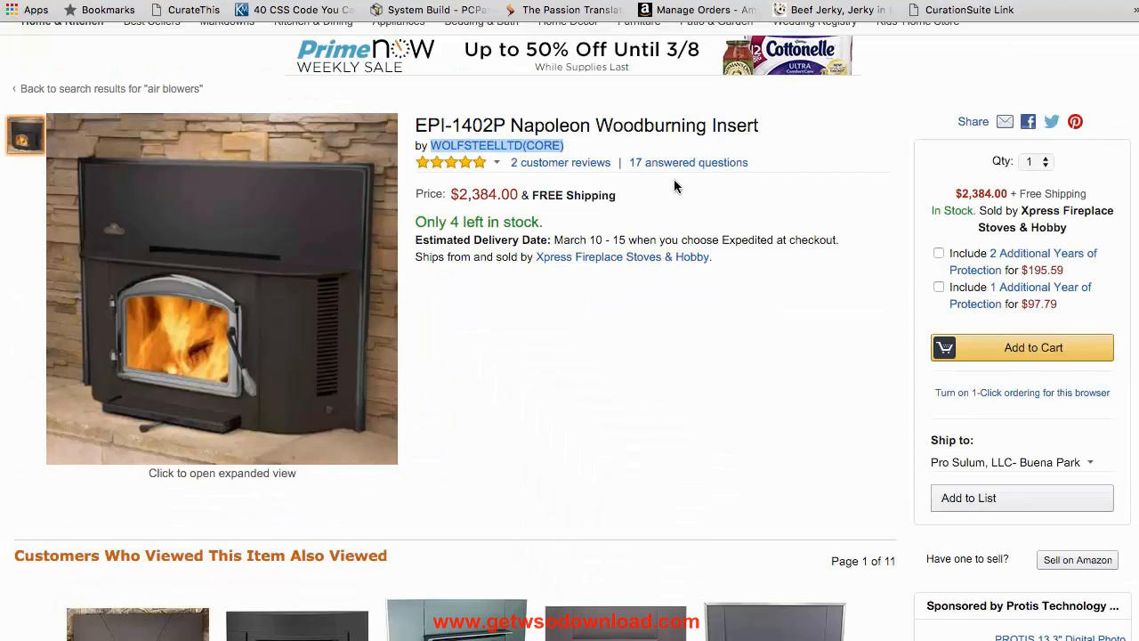
Step: Examine the Amazon page of the EPI-1402P Napoleon Woodburning Insert, including its title, brand, price and related items
{"action": "scroll", "coordinate": [673, 184], "scroll_direction": "up", "scroll_amount": 3}
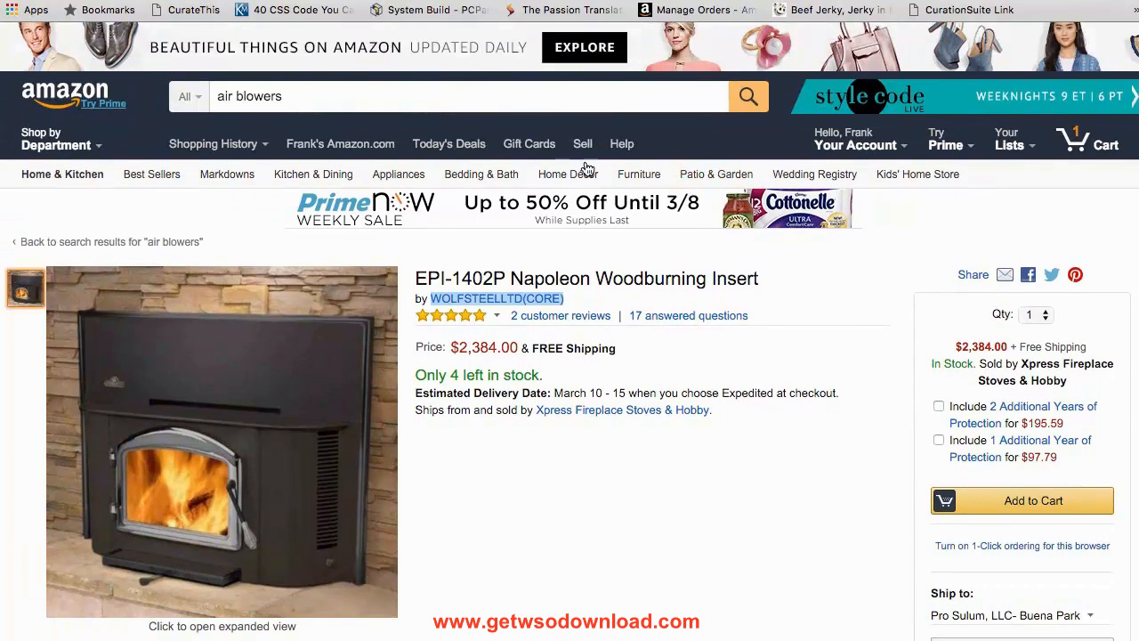
{"action": "scroll", "coordinate": [587, 169], "scroll_direction": "down", "scroll_amount": 3}
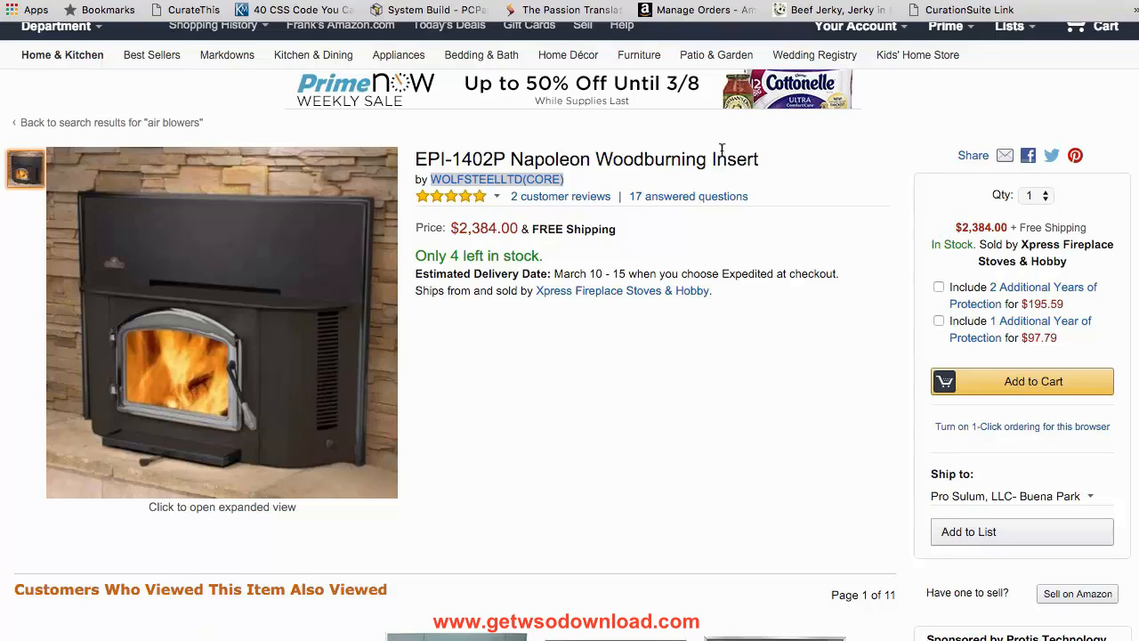
{"action": "left_click", "coordinate": [481, 181]}
{"action": "left_click_drag", "start_coordinate": [596, 162], "coordinate": [774, 163]}
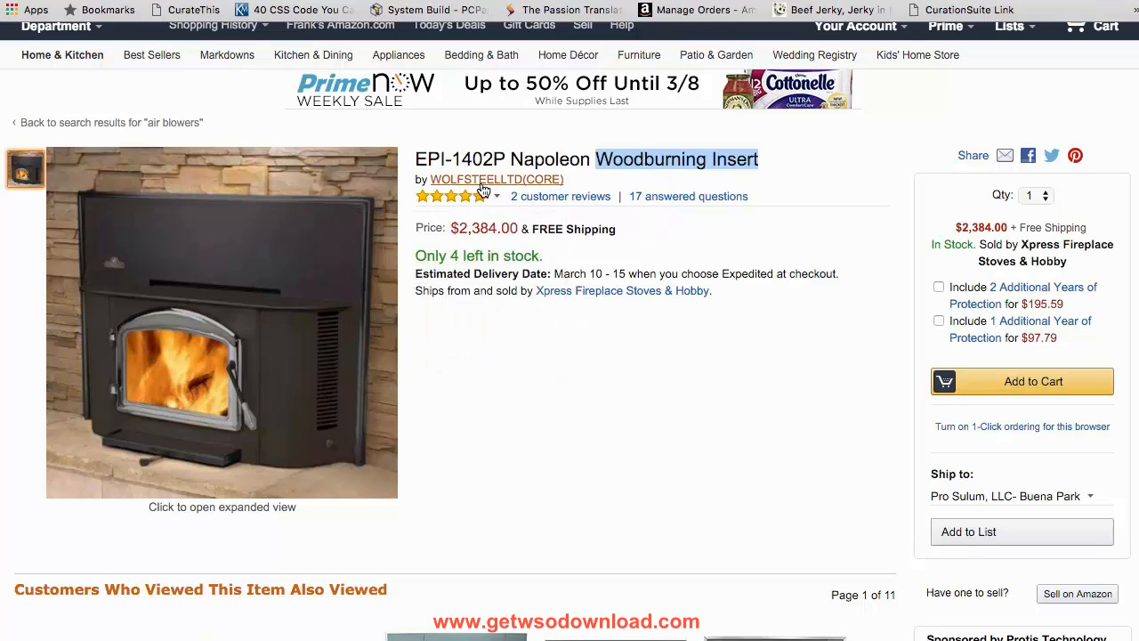
{"action": "mouse_move", "coordinate": [483, 221]}
{"action": "scroll", "coordinate": [775, 417], "scroll_direction": "down", "scroll_amount": 2}
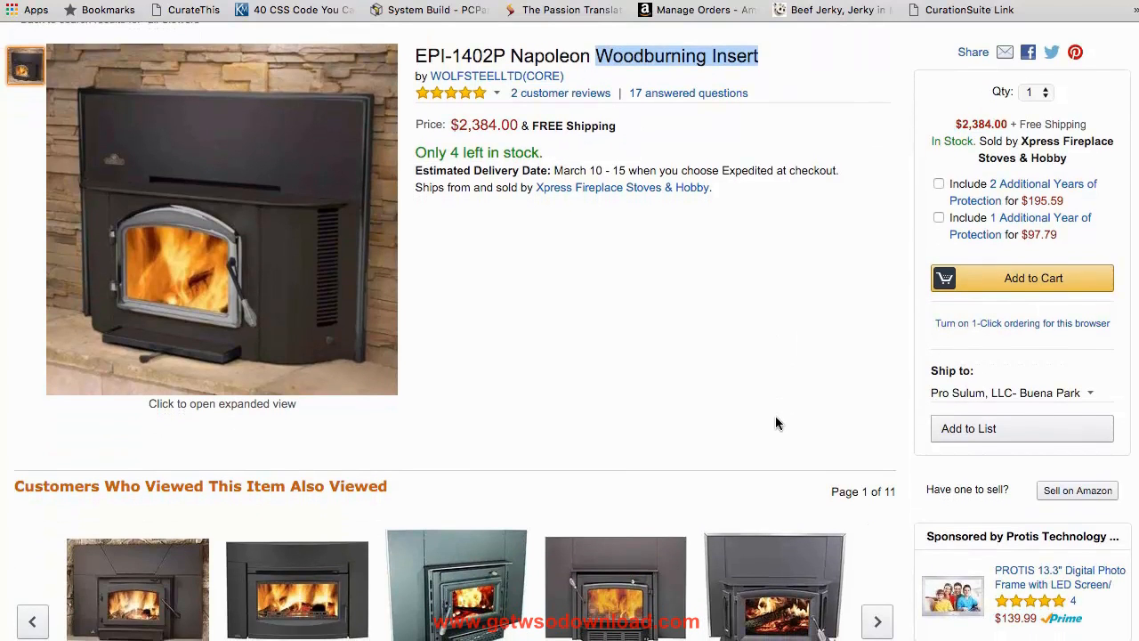
{"action": "scroll", "coordinate": [775, 422], "scroll_direction": "down", "scroll_amount": 3}
{"action": "scroll", "coordinate": [775, 418], "scroll_direction": "up", "scroll_amount": 7}
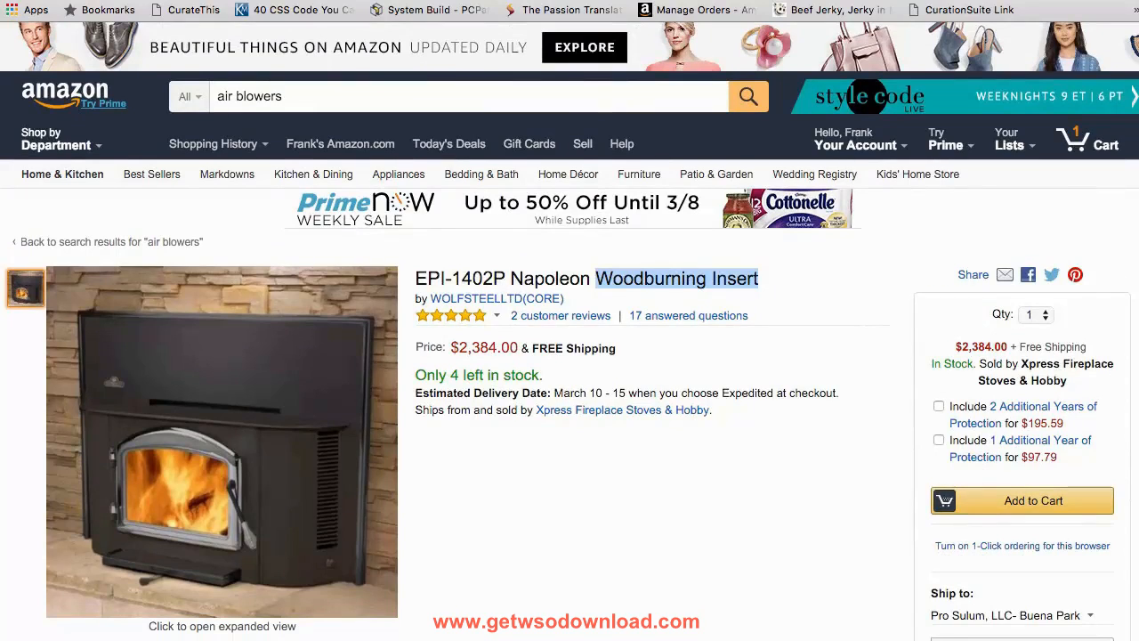
Step: Switch to Amazon Seller Central and open the Add a Product page for a new inventory listing
{"action": "key", "text": "super+w"}
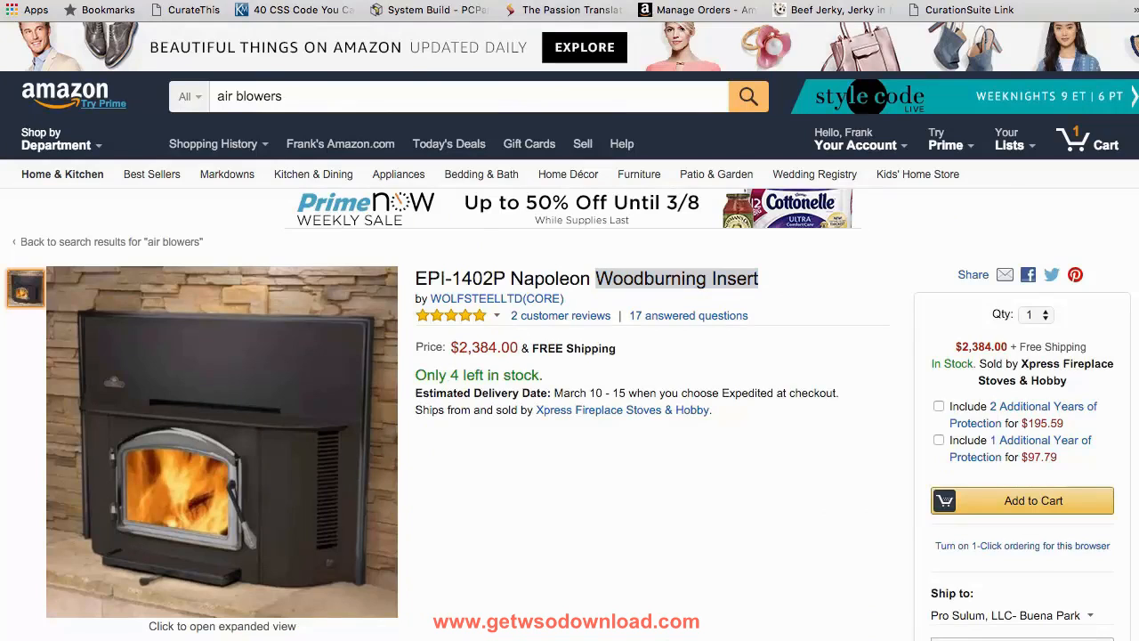
{"action": "left_click", "coordinate": [678, 14]}
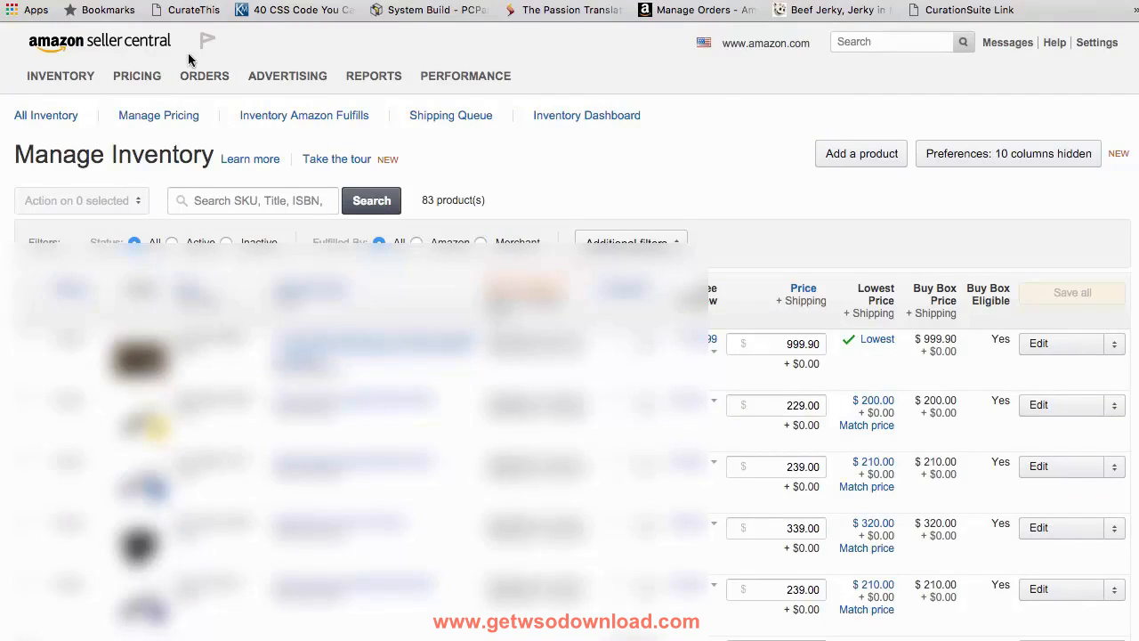
{"action": "mouse_move", "coordinate": [420, 70]}
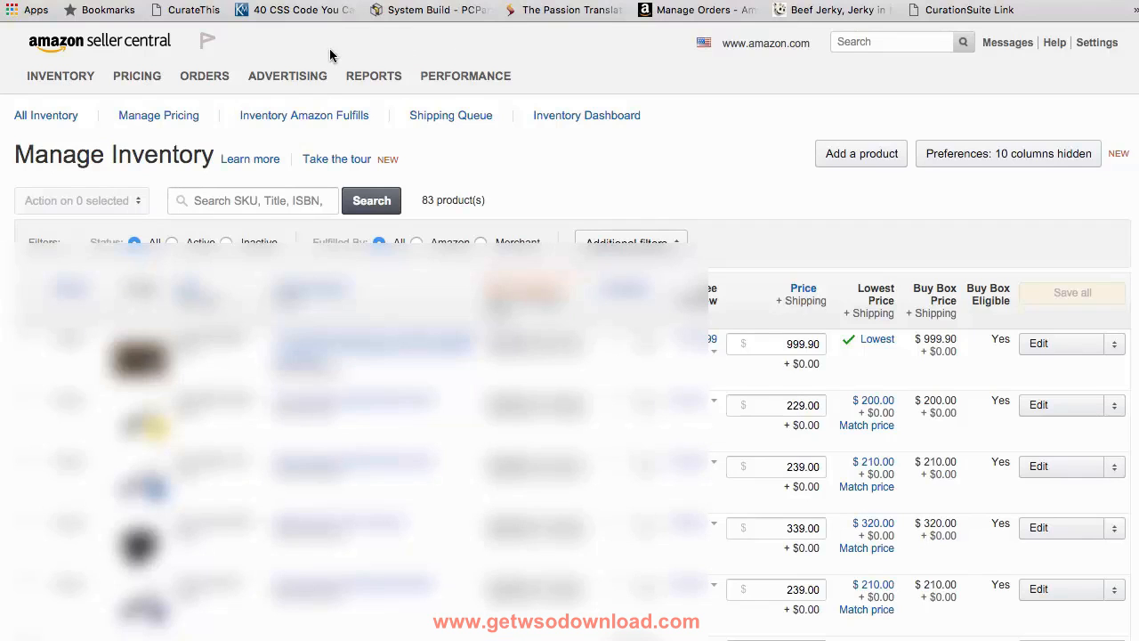
{"action": "mouse_move", "coordinate": [150, 67]}
{"action": "mouse_move", "coordinate": [54, 73]}
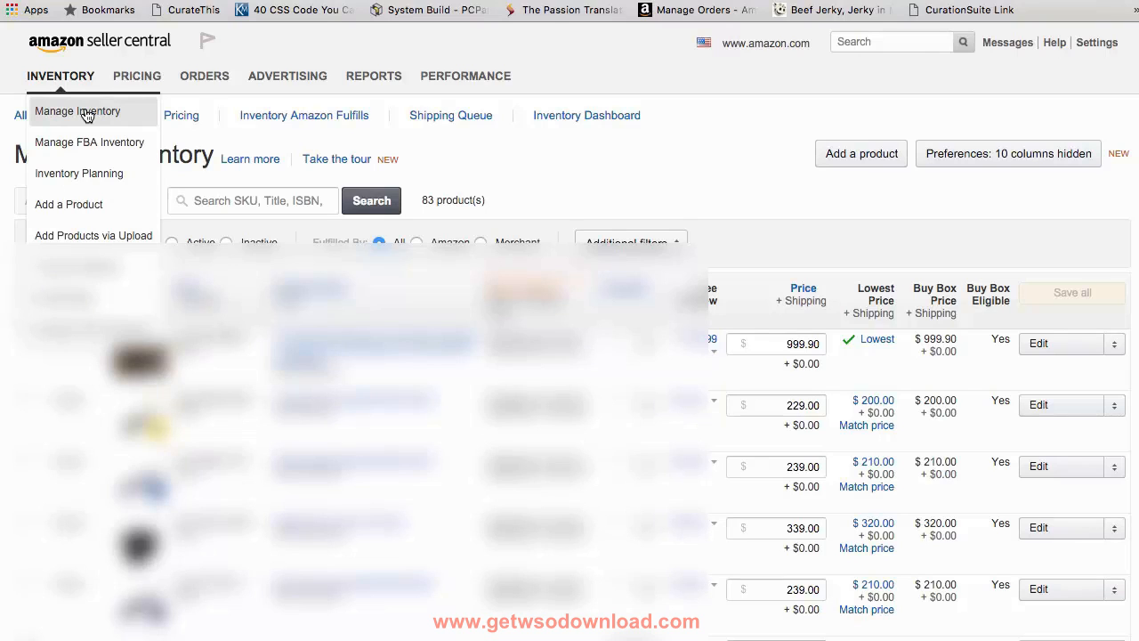
{"action": "left_click", "coordinate": [69, 205]}
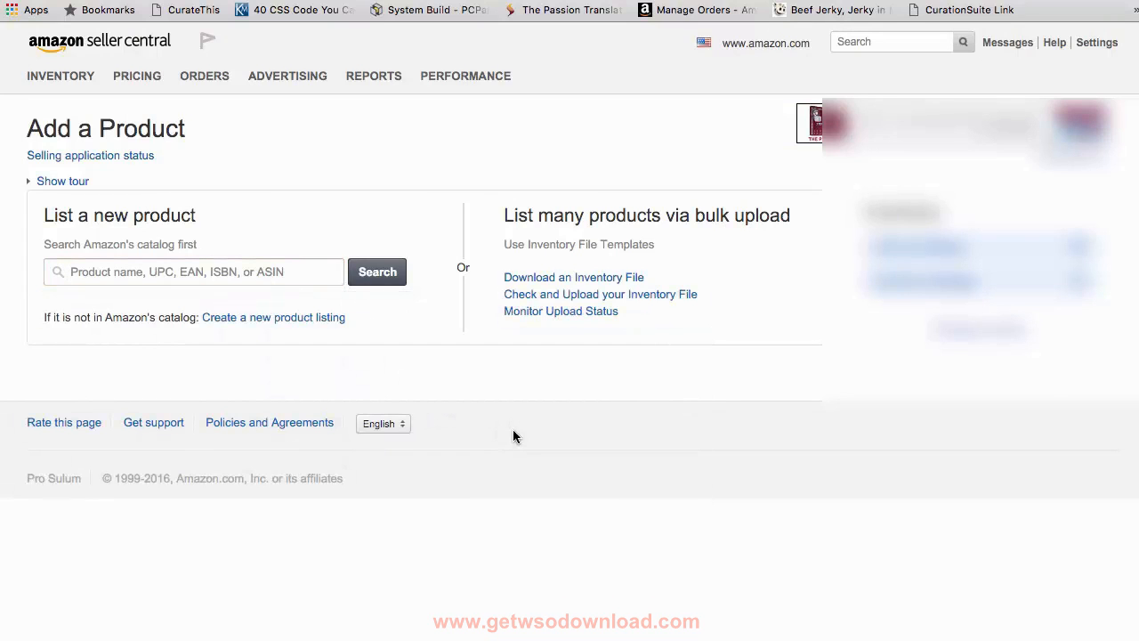
Step: Search Amazon's catalog for ASIN B004I4VJZ4 and choose to sell the EPI-1402P Napoleon Woodburning Insert
{"action": "left_click", "coordinate": [277, 270]}
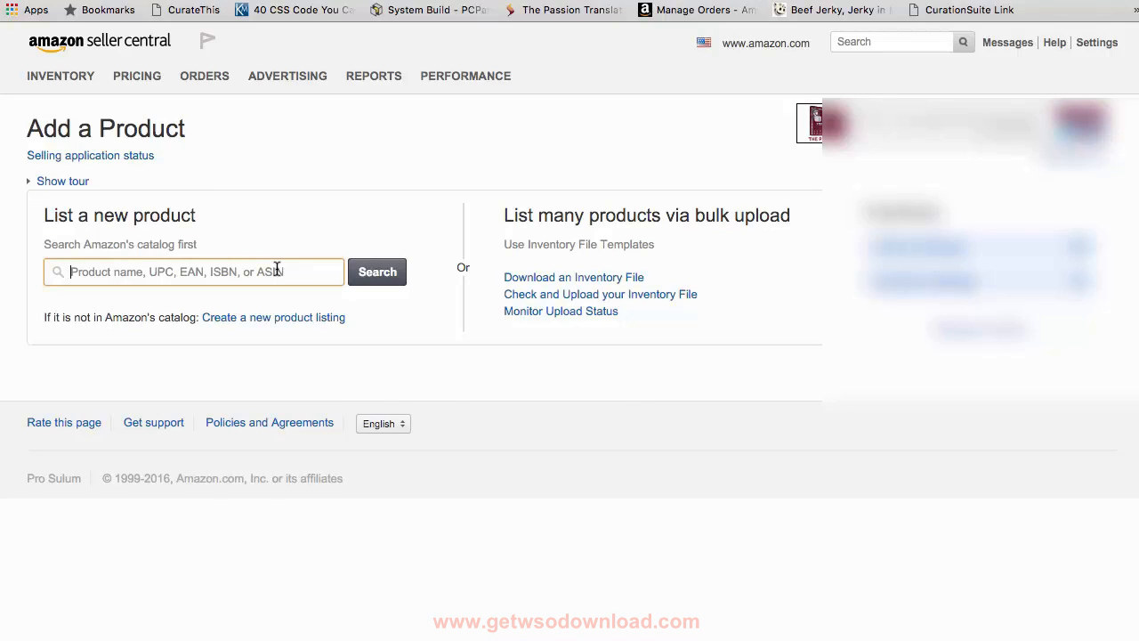
{"action": "type", "text": "B004I4VJZ4"}
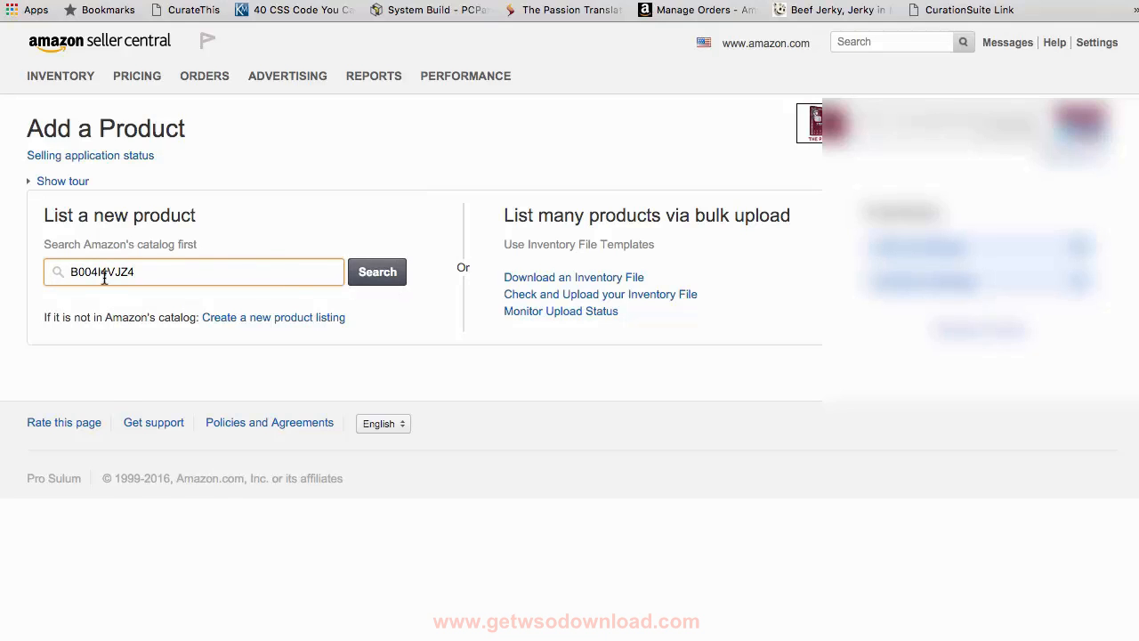
{"action": "left_click", "coordinate": [388, 273]}
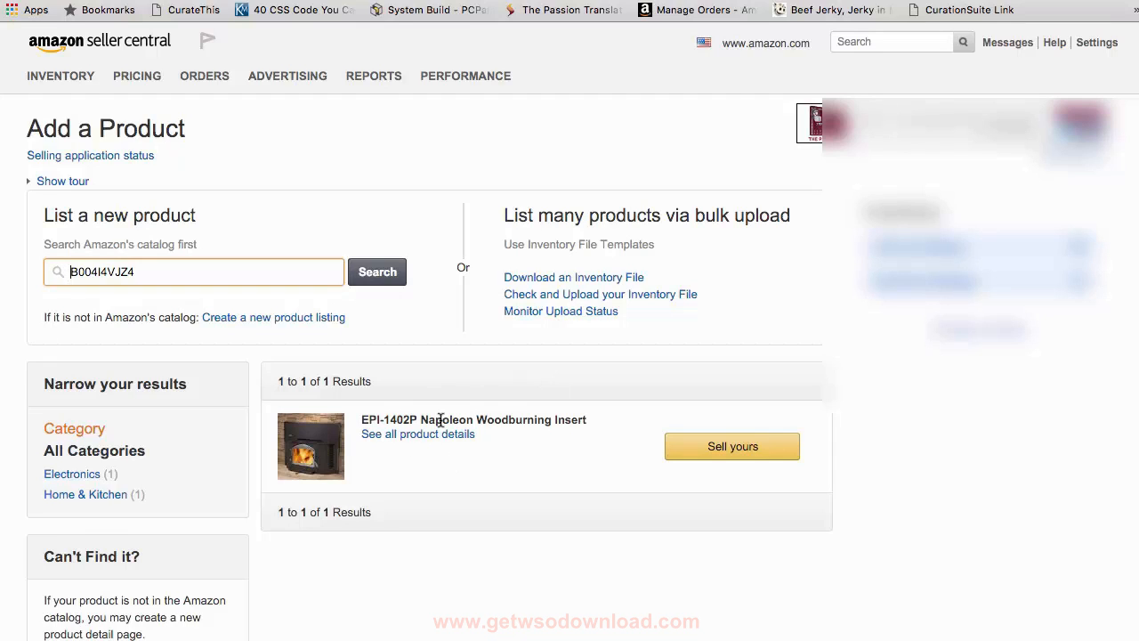
{"action": "left_click", "coordinate": [721, 456]}
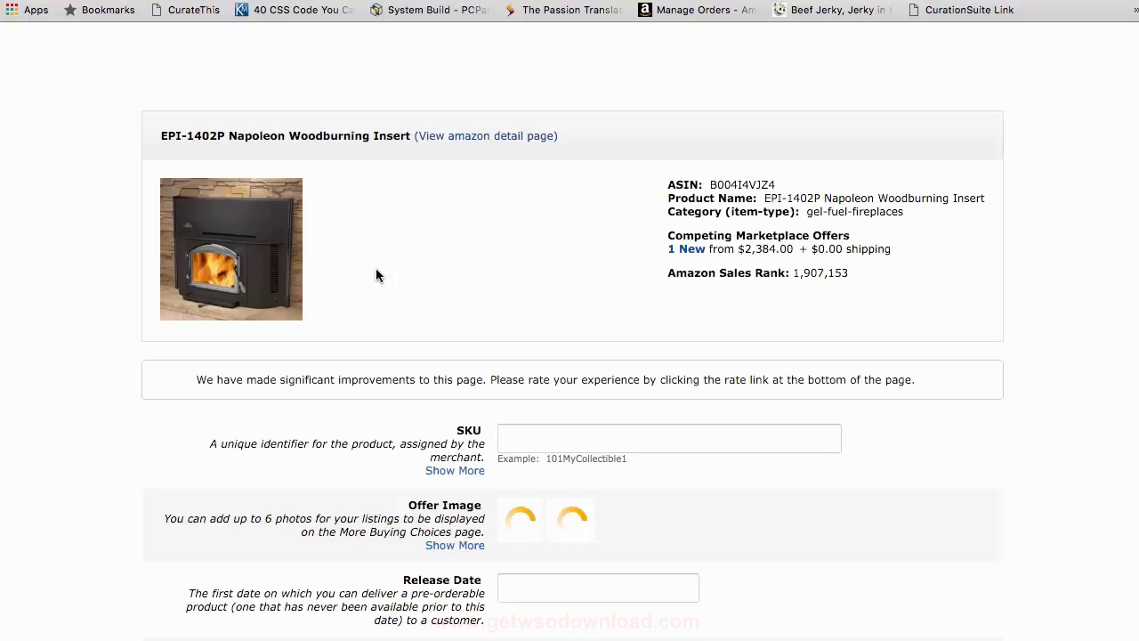
Step: Set the offer's condition to New and its quantity to 0
{"action": "scroll", "coordinate": [652, 314], "scroll_direction": "down", "scroll_amount": 7}
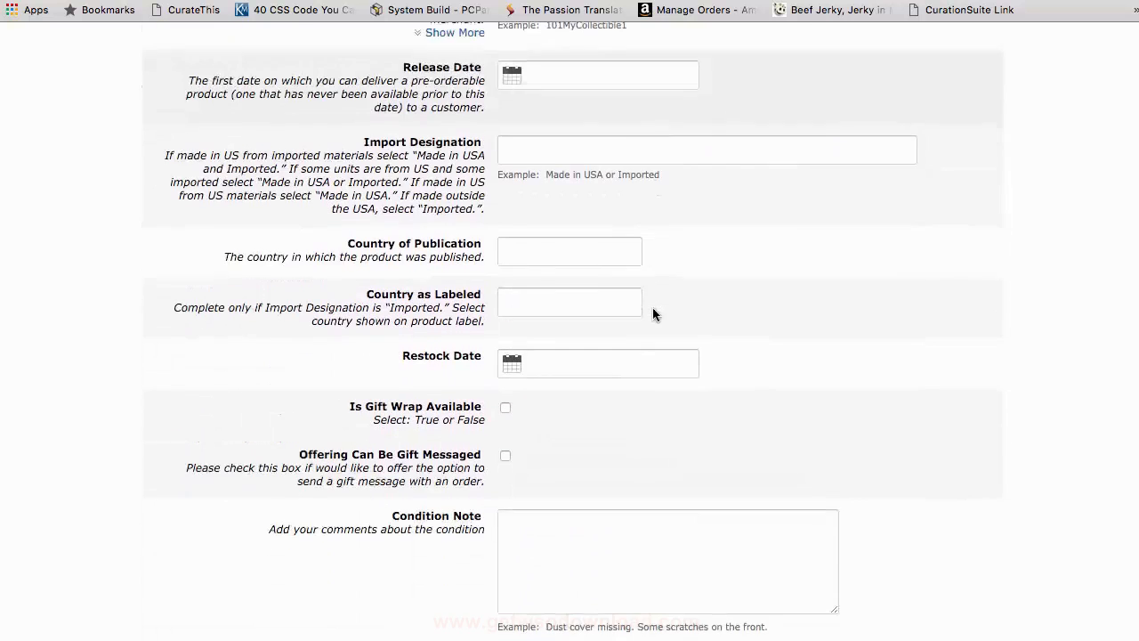
{"action": "scroll", "coordinate": [653, 313], "scroll_direction": "down", "scroll_amount": 4}
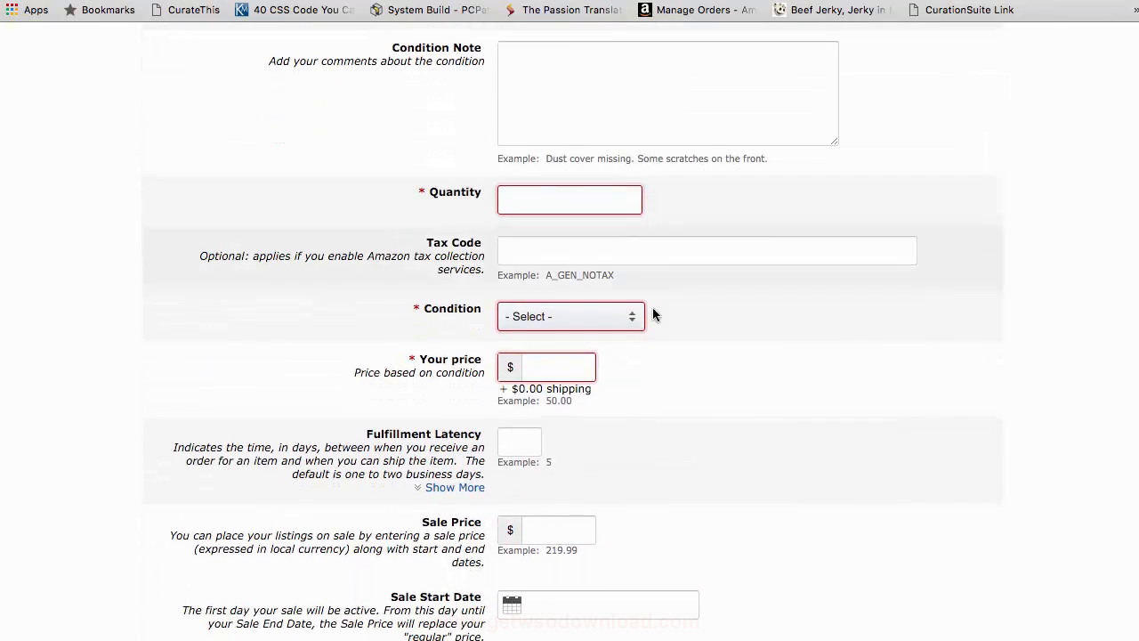
{"action": "left_click", "coordinate": [564, 318]}
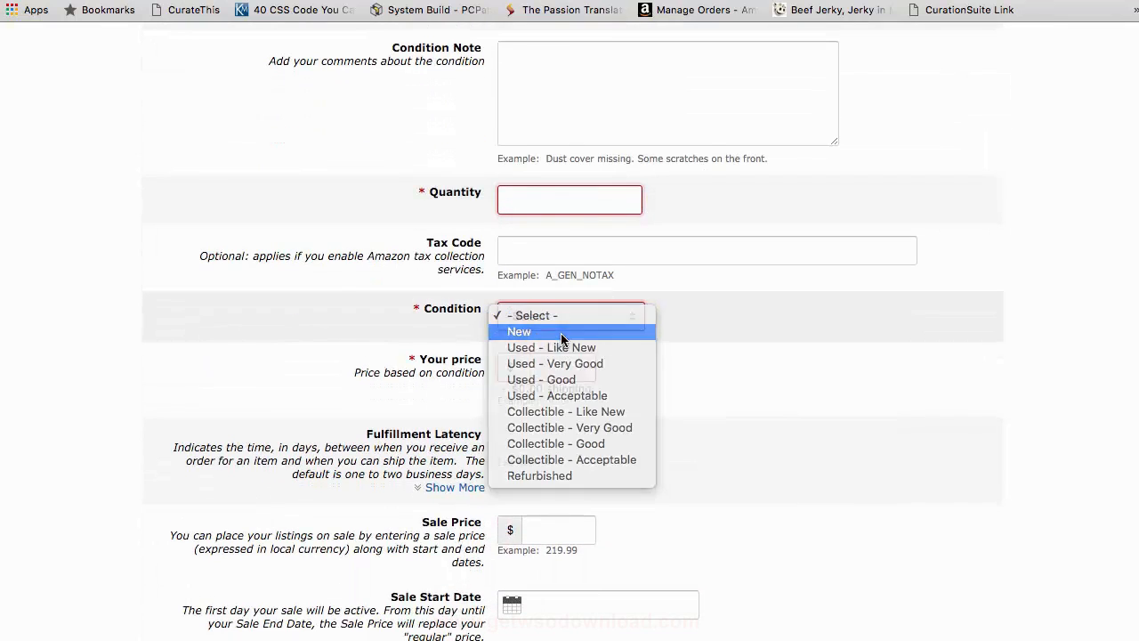
{"action": "left_click", "coordinate": [560, 332]}
{"action": "left_click", "coordinate": [551, 201]}
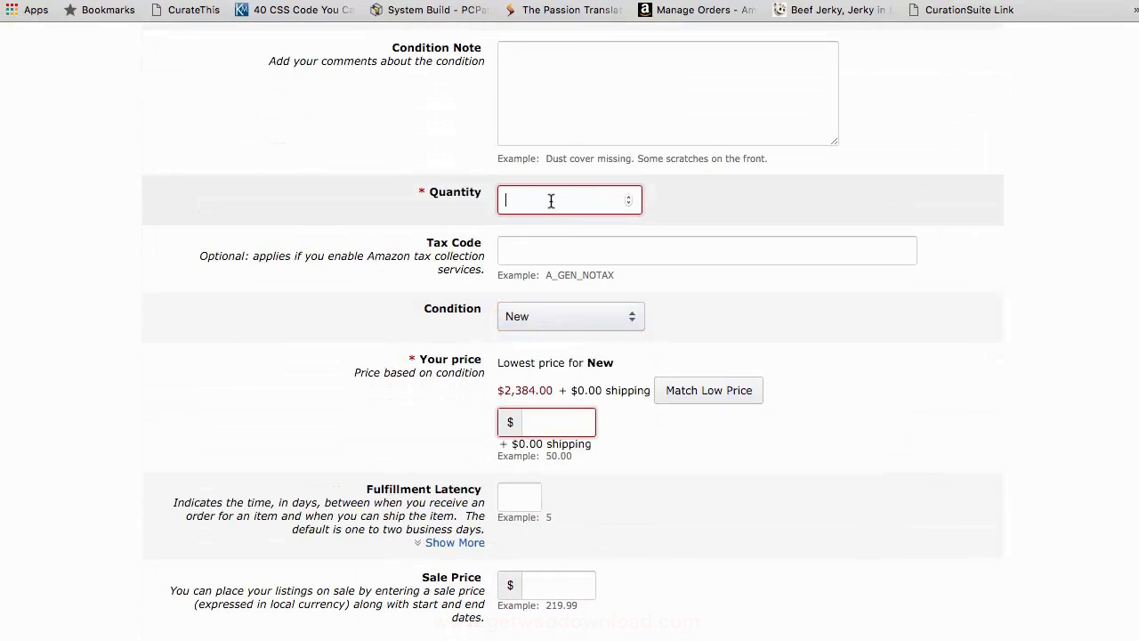
{"action": "type", "text": "0"}
{"action": "left_click", "coordinate": [365, 359]}
Step: Match the lowest price of $2,384.00 and set the fulfillment latency to 4 days
{"action": "scroll", "coordinate": [357, 356], "scroll_direction": "down", "scroll_amount": 2}
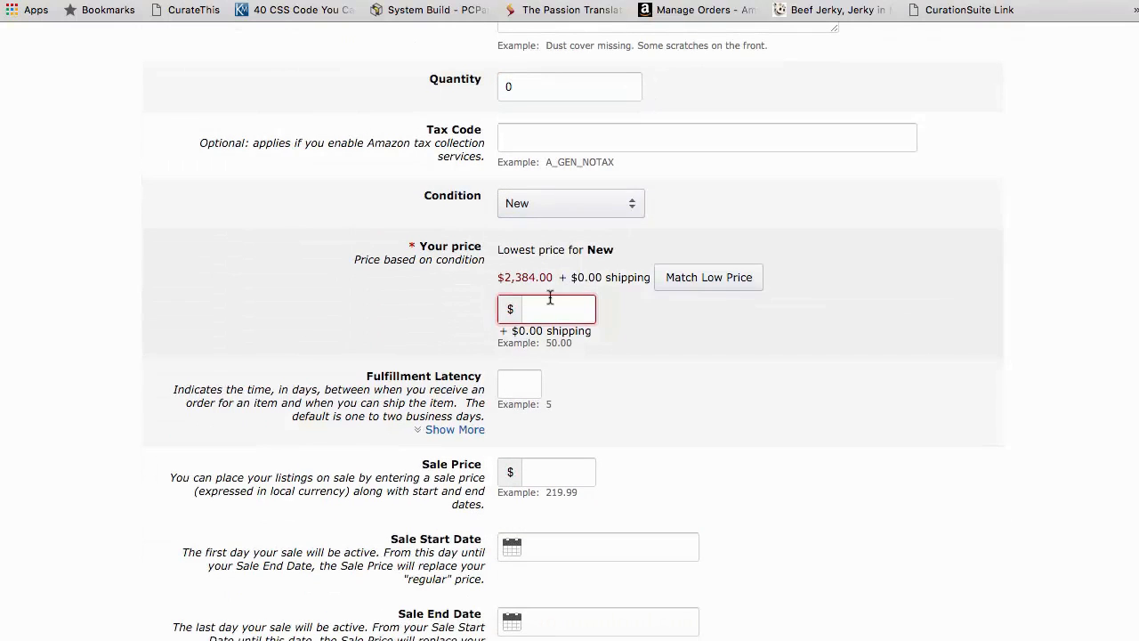
{"action": "left_click", "coordinate": [712, 277]}
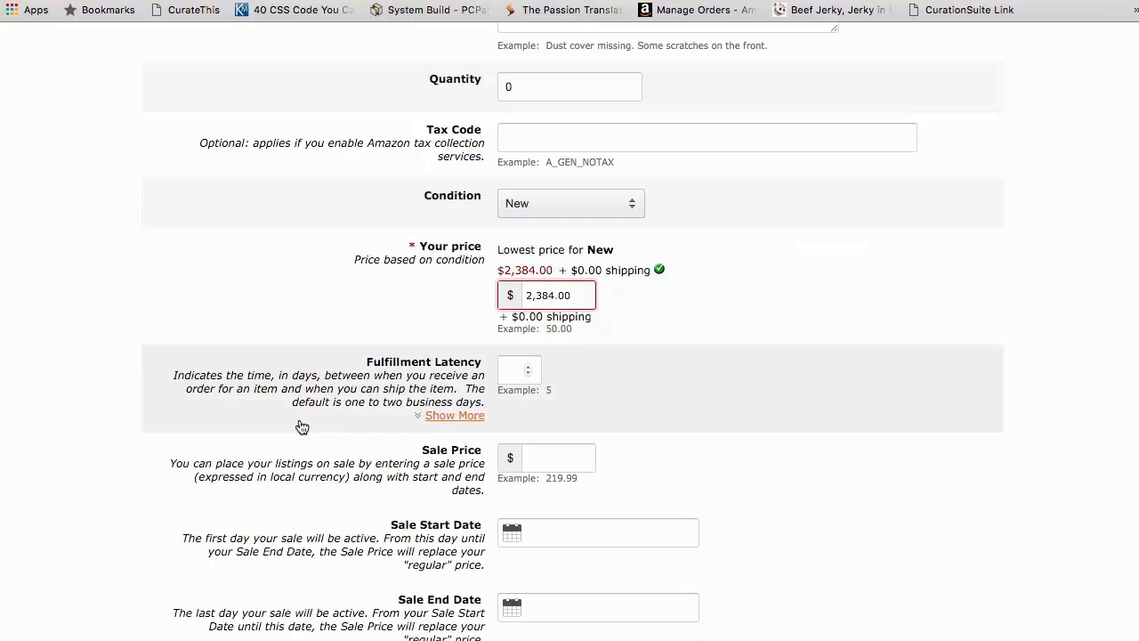
{"action": "scroll", "coordinate": [348, 361], "scroll_direction": "down", "scroll_amount": 3}
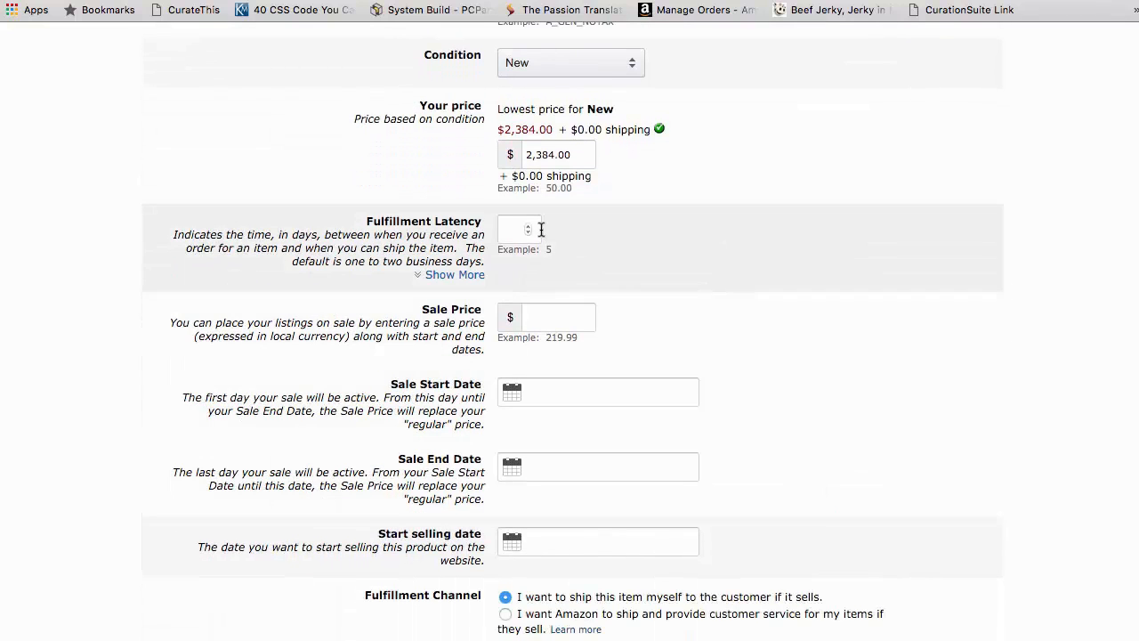
{"action": "left_click", "coordinate": [534, 229]}
{"action": "type", "text": "4"}
{"action": "left_click", "coordinate": [537, 281]}
Step: Read the Fulfillment Latency description and review the rest of the offer form for fields that still need values
{"action": "left_click_drag", "start_coordinate": [169, 238], "coordinate": [457, 259]}
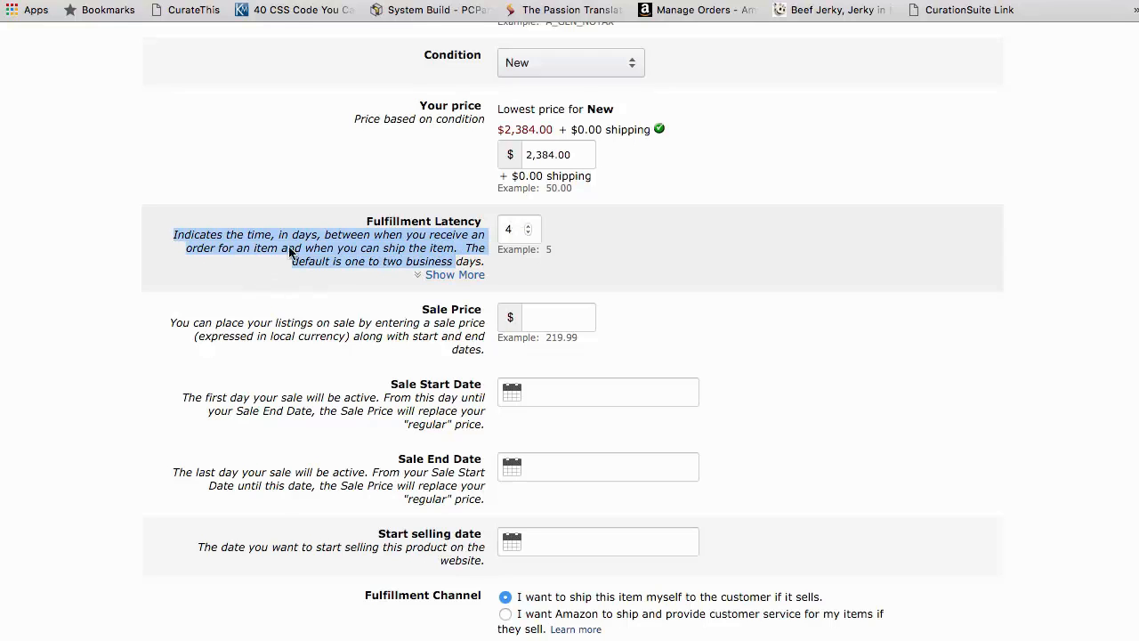
{"action": "mouse_move", "coordinate": [464, 258]}
{"action": "left_mouse_down"}
{"action": "mouse_move", "coordinate": [445, 287]}
{"action": "mouse_move", "coordinate": [383, 276]}
{"action": "mouse_move", "coordinate": [468, 260]}
{"action": "left_mouse_up"}
{"action": "left_click", "coordinate": [313, 340]}
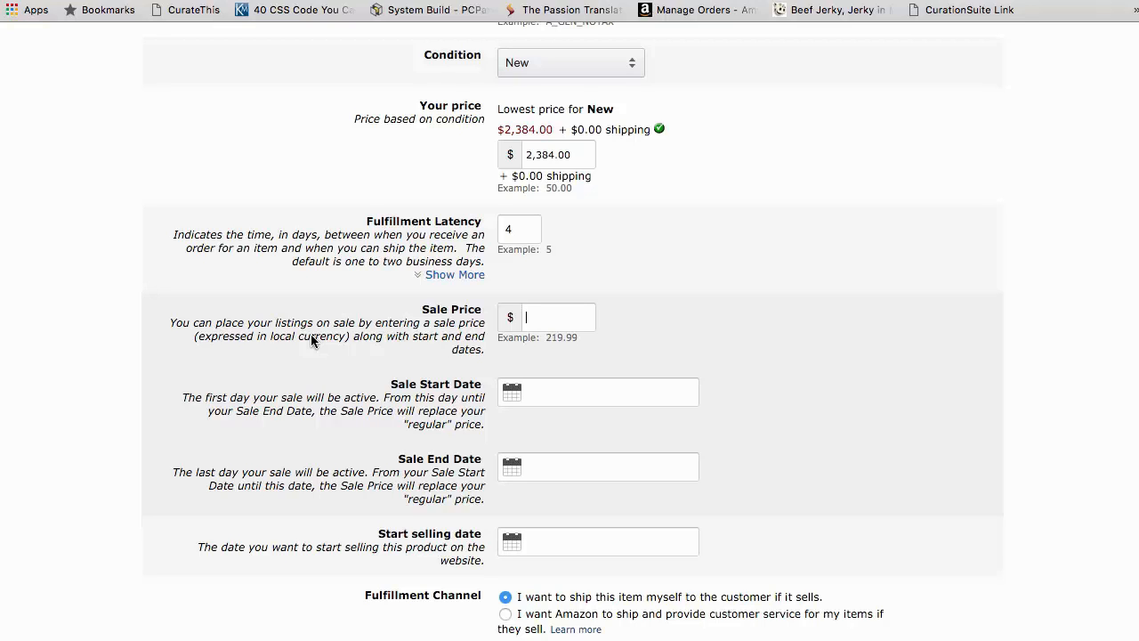
{"action": "scroll", "coordinate": [312, 340], "scroll_direction": "down", "scroll_amount": 1}
{"action": "double_click", "coordinate": [505, 190]}
{"action": "key", "text": "Tab"}
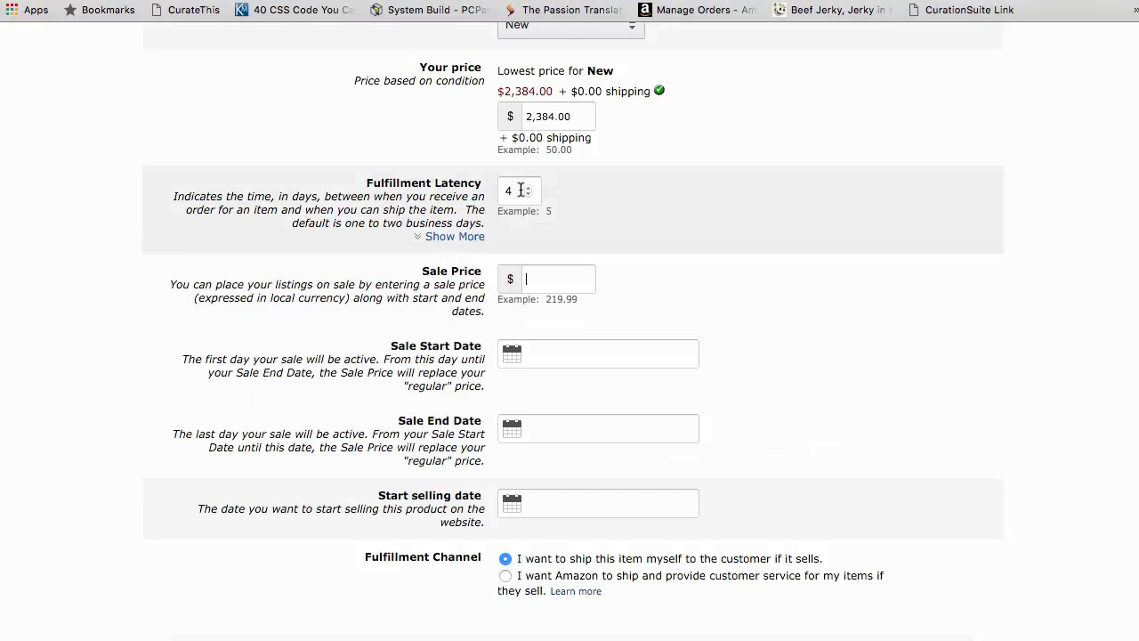
{"action": "scroll", "coordinate": [526, 356], "scroll_direction": "up", "scroll_amount": 5}
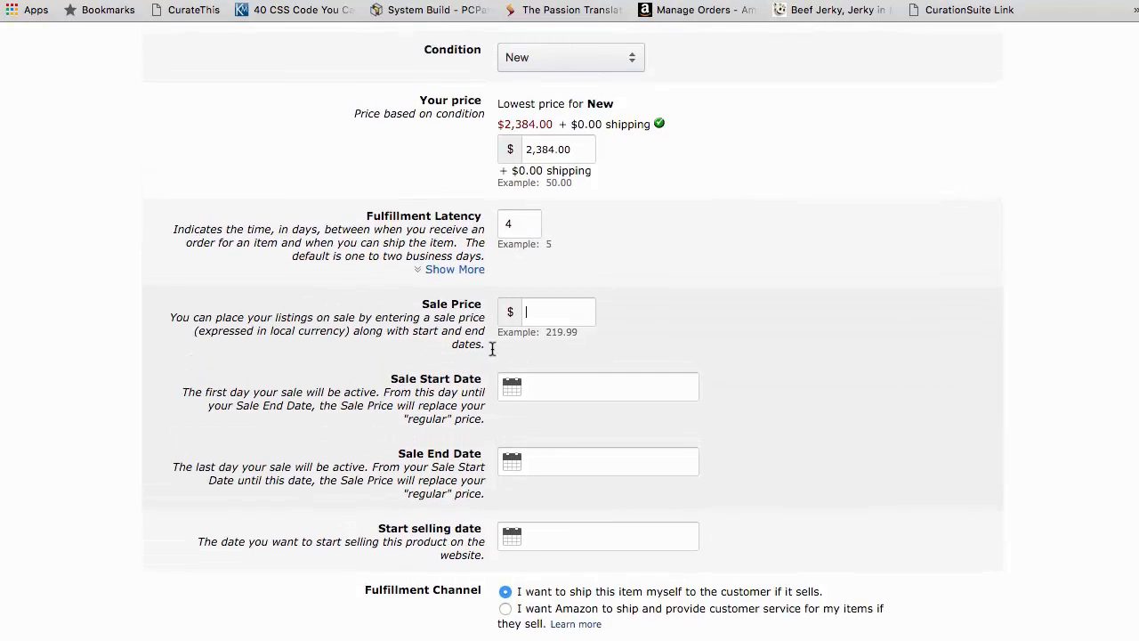
{"action": "scroll", "coordinate": [524, 374], "scroll_direction": "up", "scroll_amount": 3}
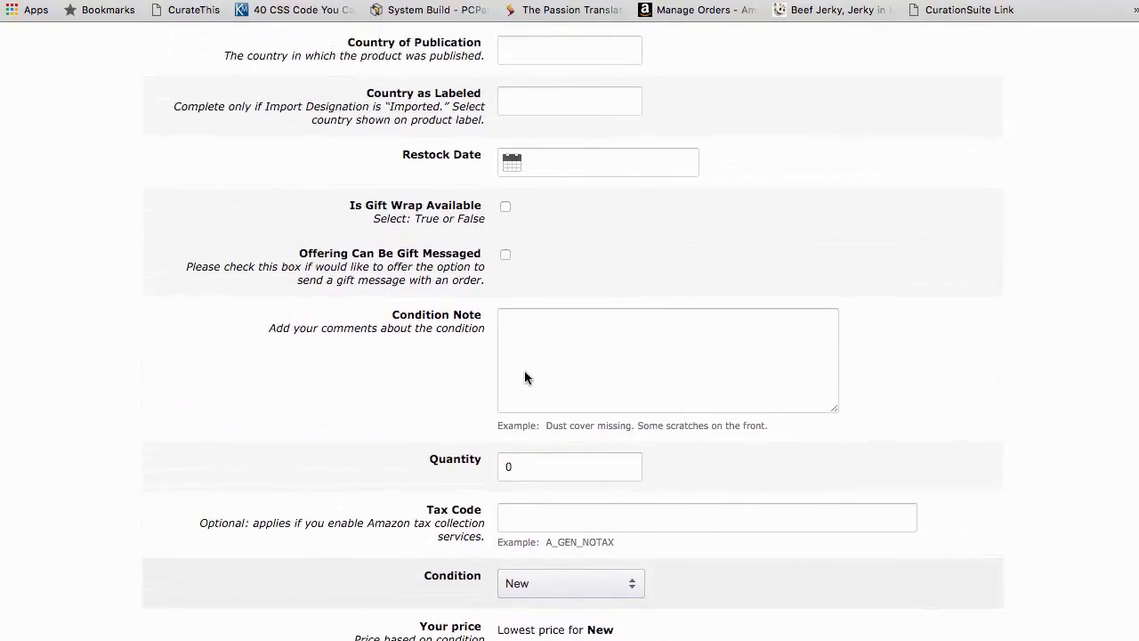
{"action": "scroll", "coordinate": [524, 373], "scroll_direction": "down", "scroll_amount": 10}
{"action": "scroll", "coordinate": [525, 377], "scroll_direction": "up", "scroll_amount": 5}
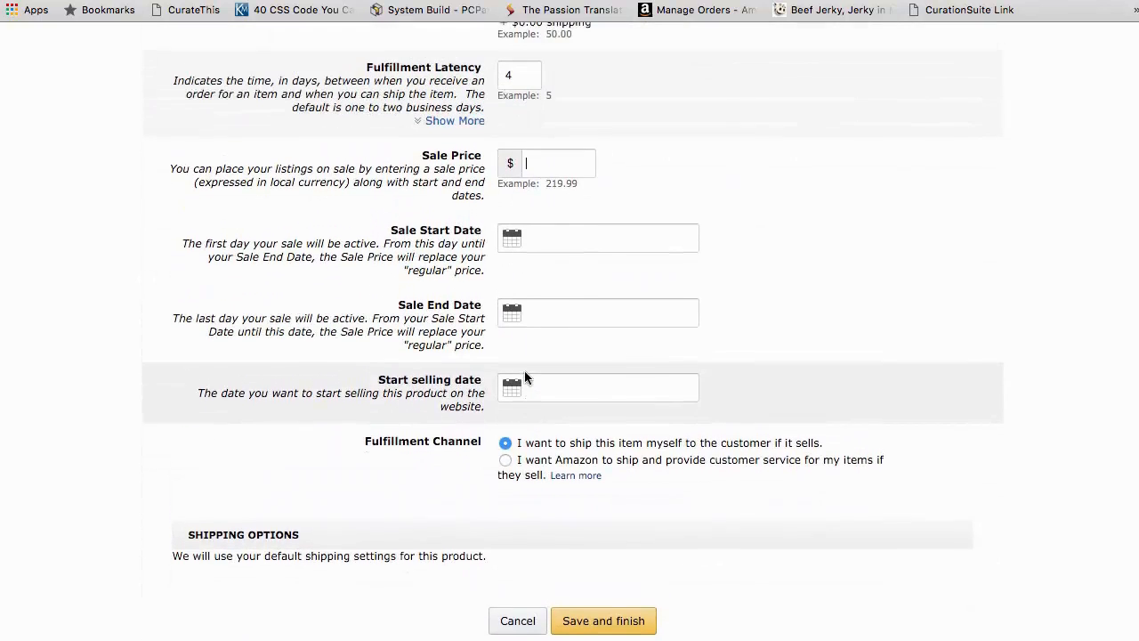
{"action": "scroll", "coordinate": [524, 377], "scroll_direction": "up", "scroll_amount": 8}
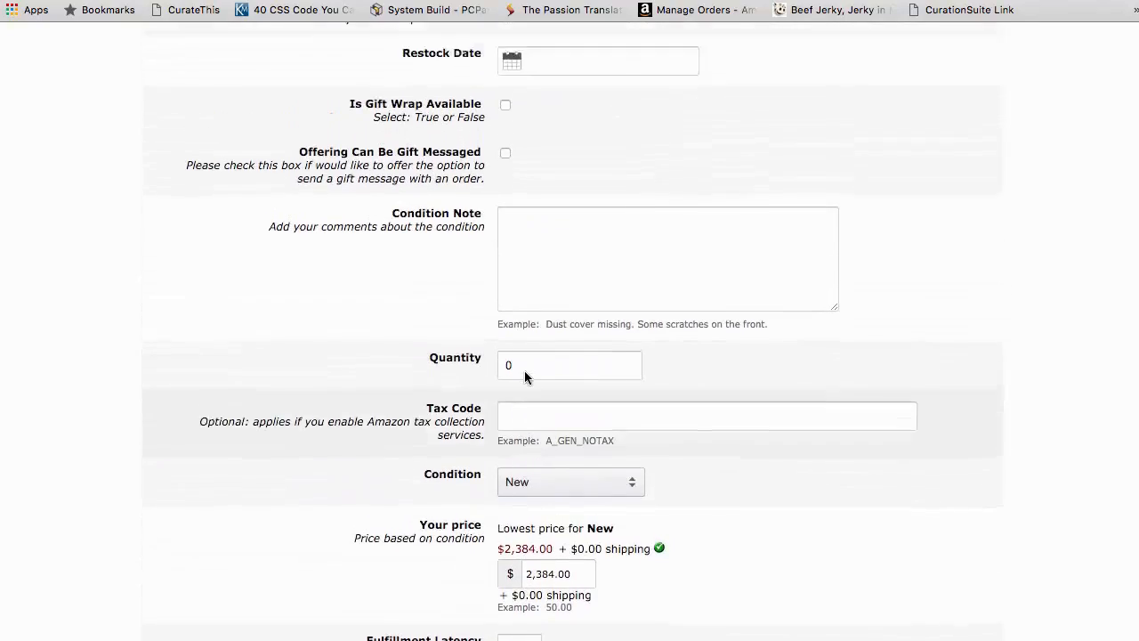
{"action": "scroll", "coordinate": [524, 378], "scroll_direction": "down", "scroll_amount": 12}
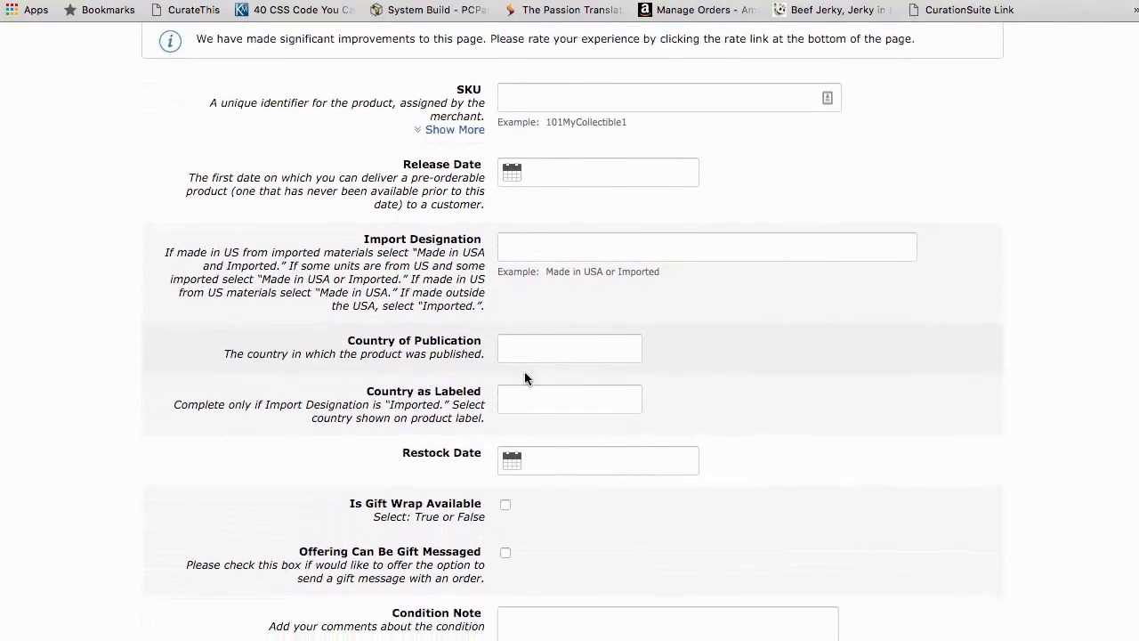
{"action": "scroll", "coordinate": [525, 377], "scroll_direction": "up", "scroll_amount": 4}
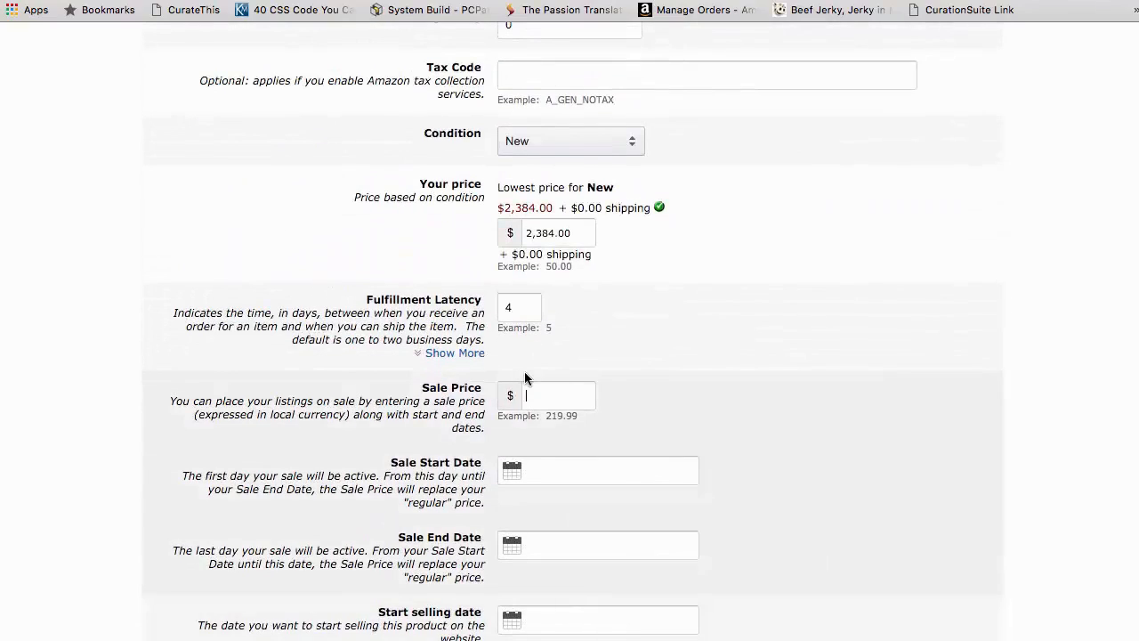
{"action": "scroll", "coordinate": [524, 377], "scroll_direction": "up", "scroll_amount": 4}
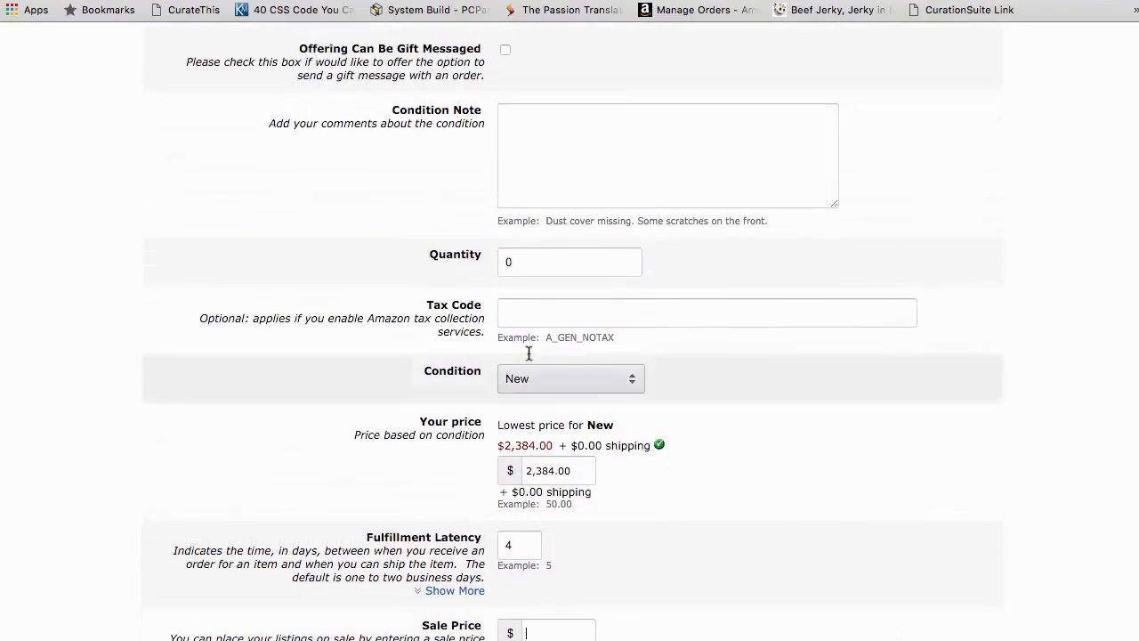
Step: Set the offer's tax code to A_GEN_TAX
{"action": "left_click", "coordinate": [544, 315]}
{"action": "scroll", "coordinate": [552, 445], "scroll_direction": "down", "scroll_amount": 6}
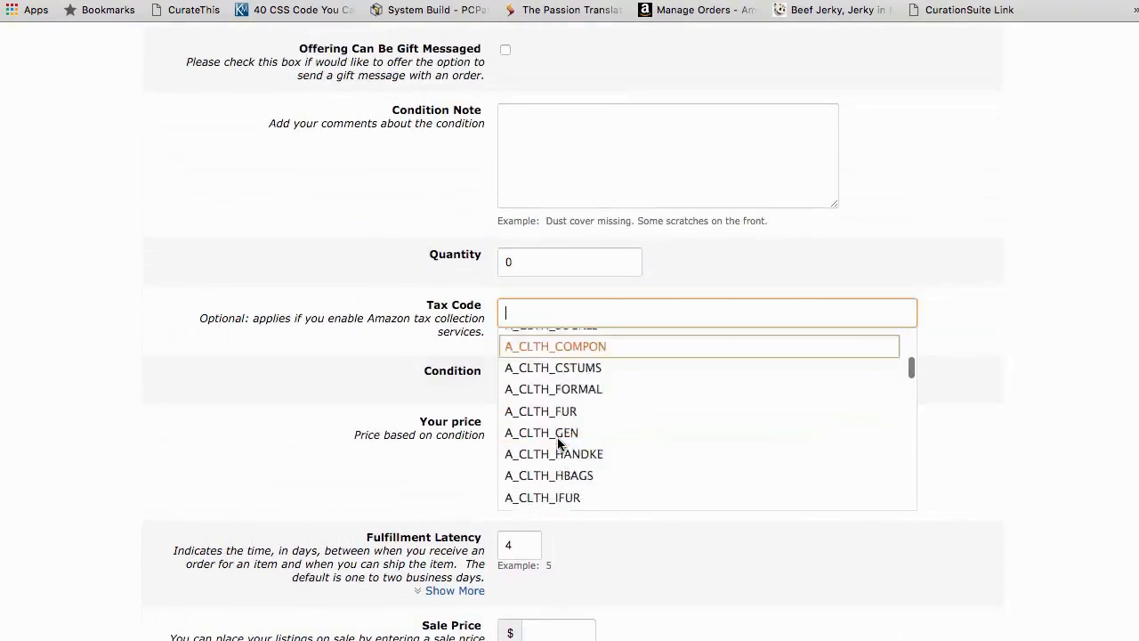
{"action": "scroll", "coordinate": [559, 444], "scroll_direction": "down", "scroll_amount": 15}
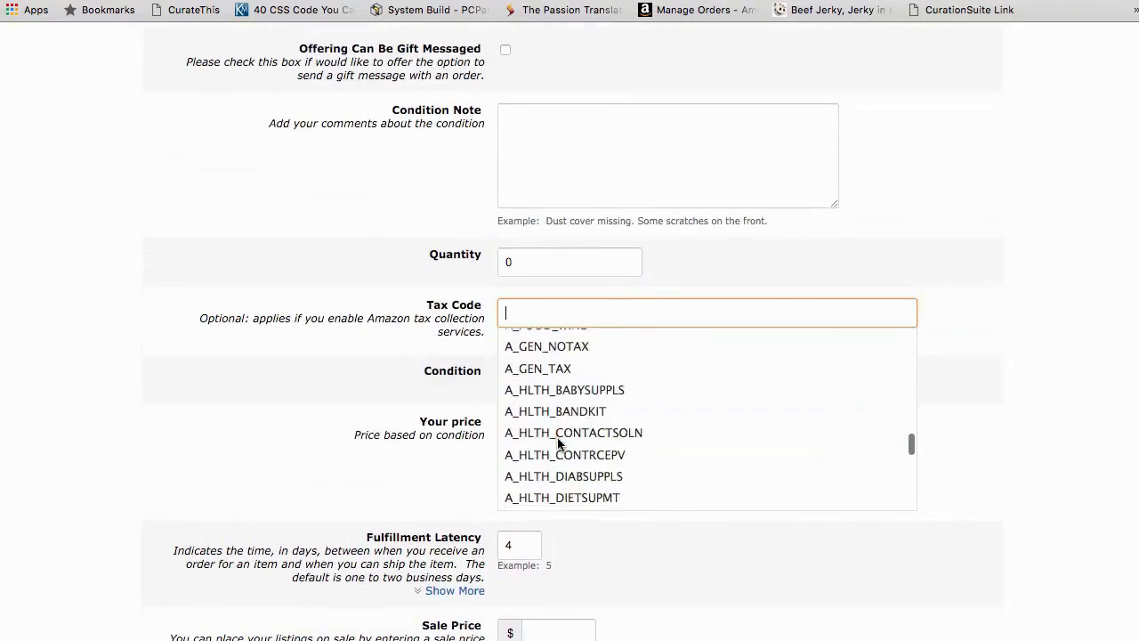
{"action": "scroll", "coordinate": [558, 443], "scroll_direction": "up", "scroll_amount": 3}
{"action": "scroll", "coordinate": [558, 442], "scroll_direction": "down", "scroll_amount": 4}
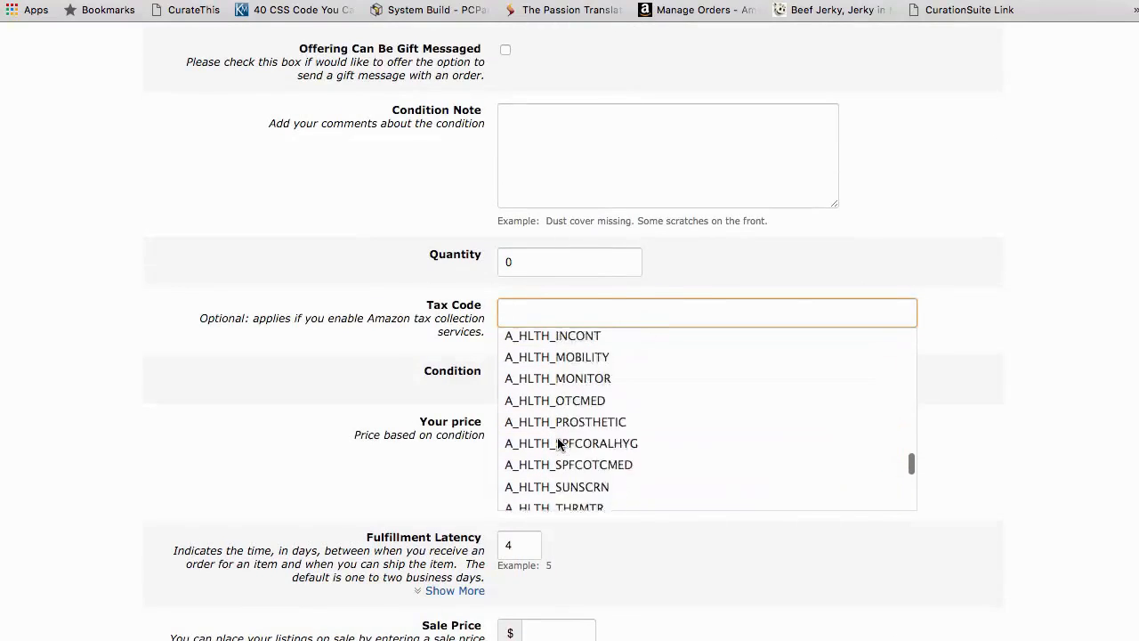
{"action": "scroll", "coordinate": [558, 443], "scroll_direction": "up", "scroll_amount": 6}
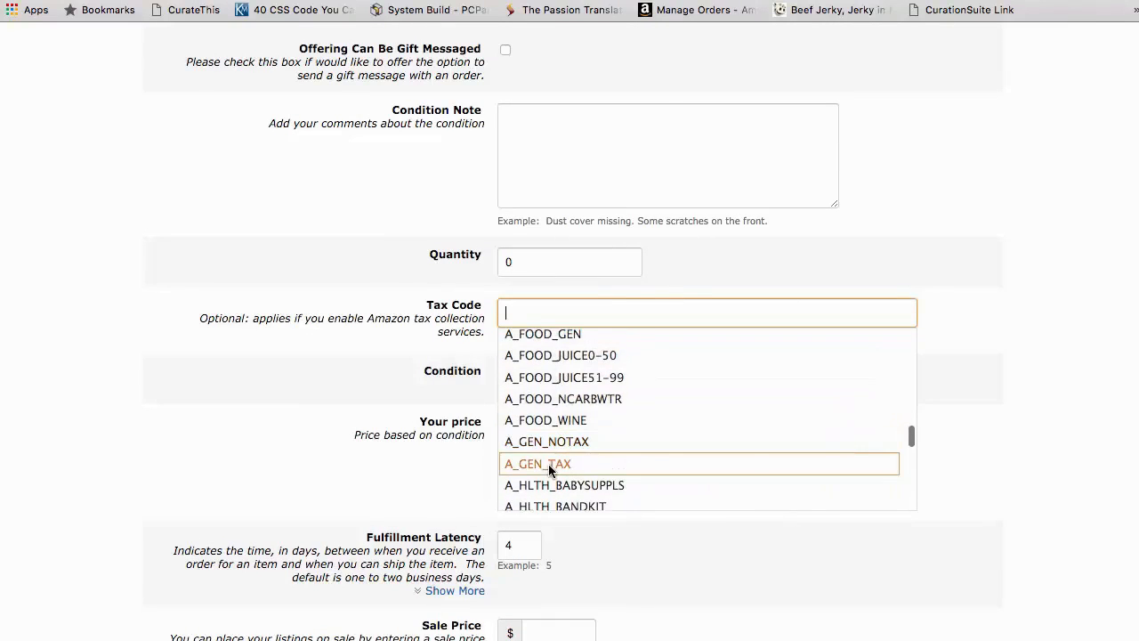
{"action": "left_click", "coordinate": [549, 464]}
Step: Save and finish the product listing, and dismiss the Manage Inventory tour notice
{"action": "scroll", "coordinate": [436, 534], "scroll_direction": "down", "scroll_amount": 6}
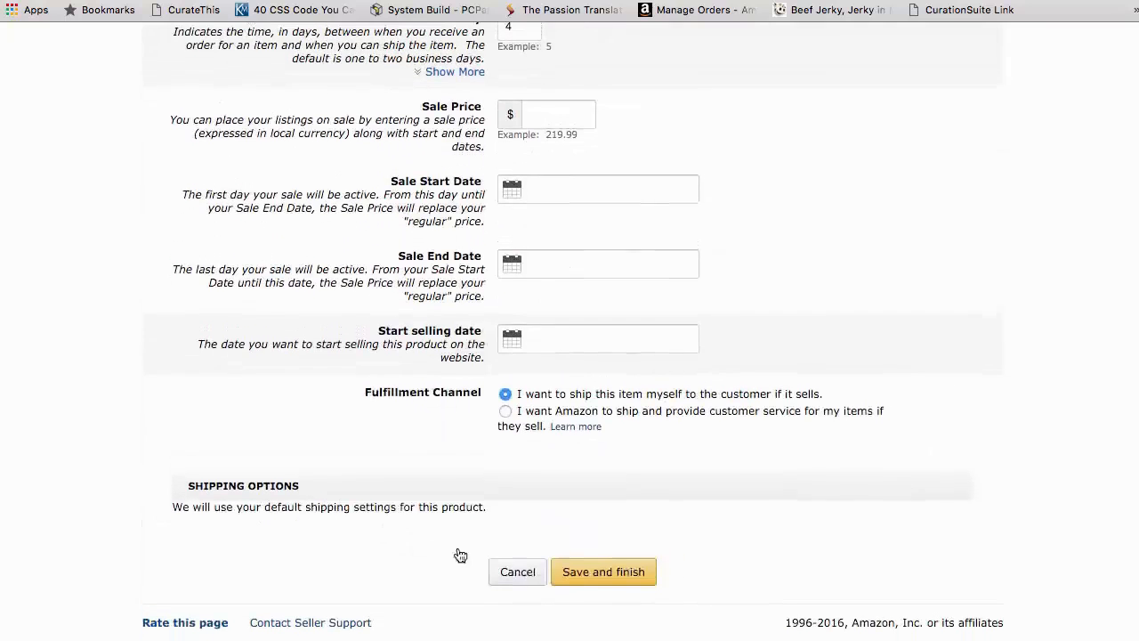
{"action": "left_click", "coordinate": [631, 583]}
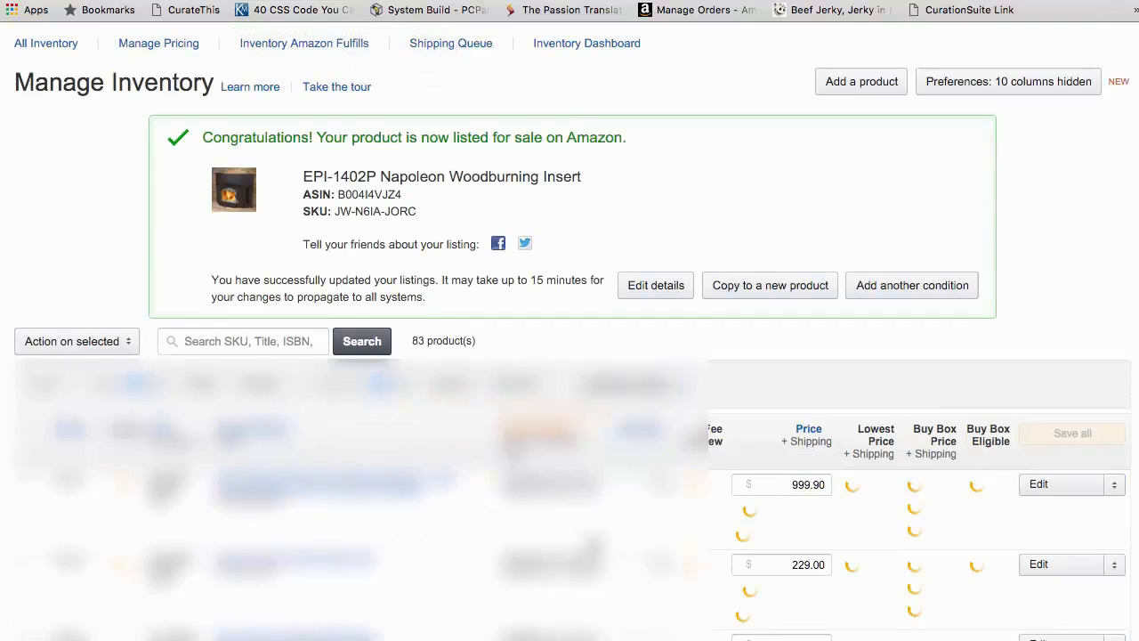
{"action": "scroll", "coordinate": [402, 135], "scroll_direction": "up", "scroll_amount": 2}
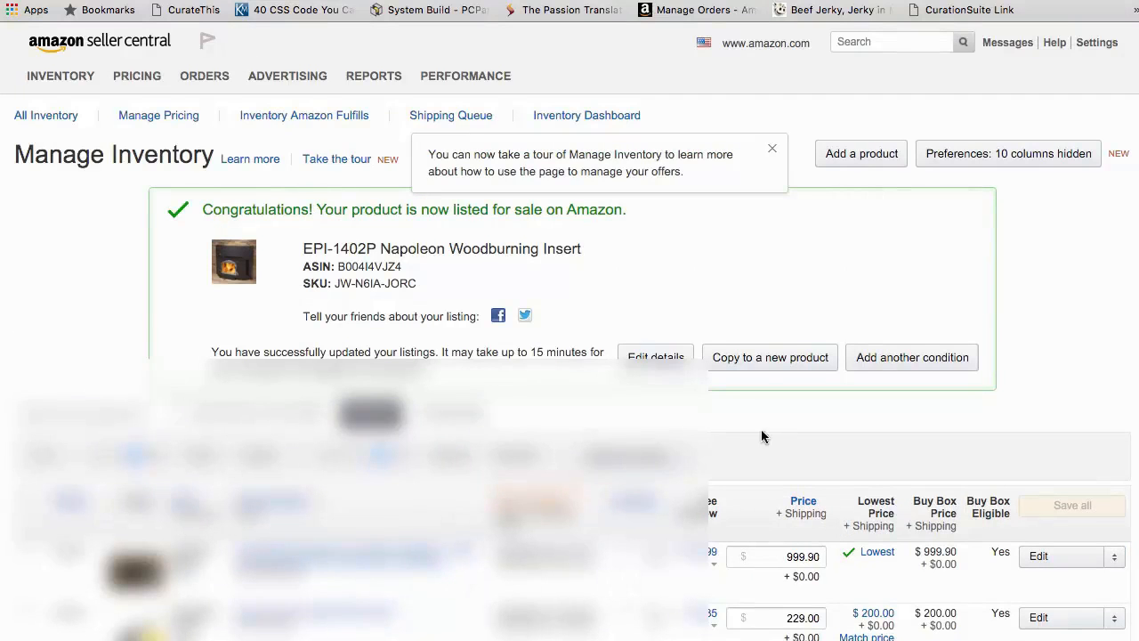
{"action": "left_click", "coordinate": [772, 150]}
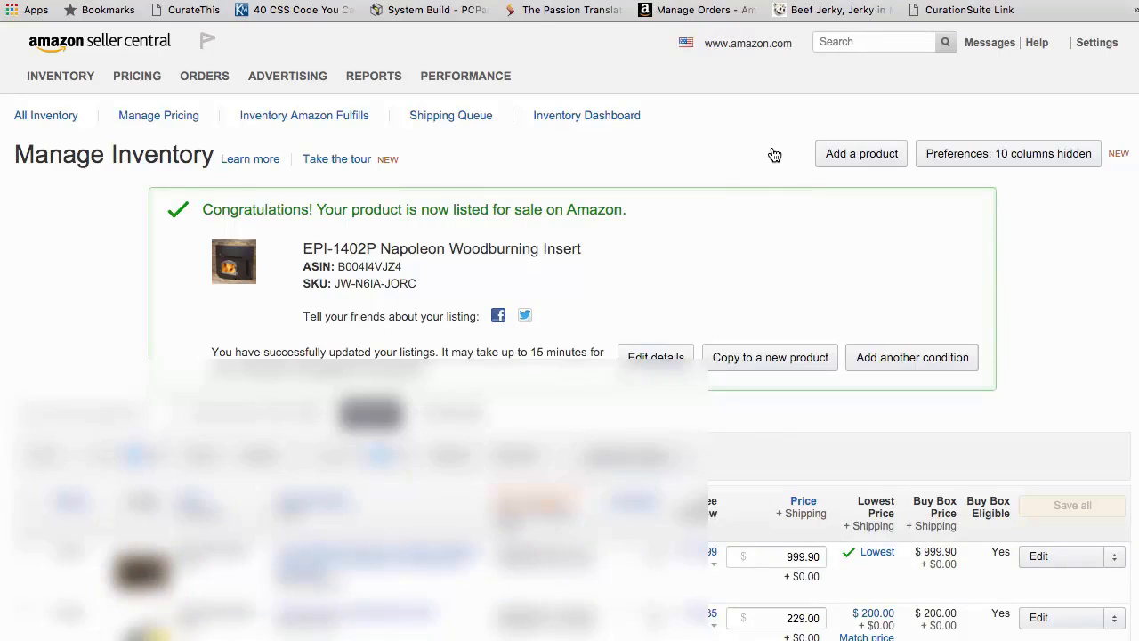